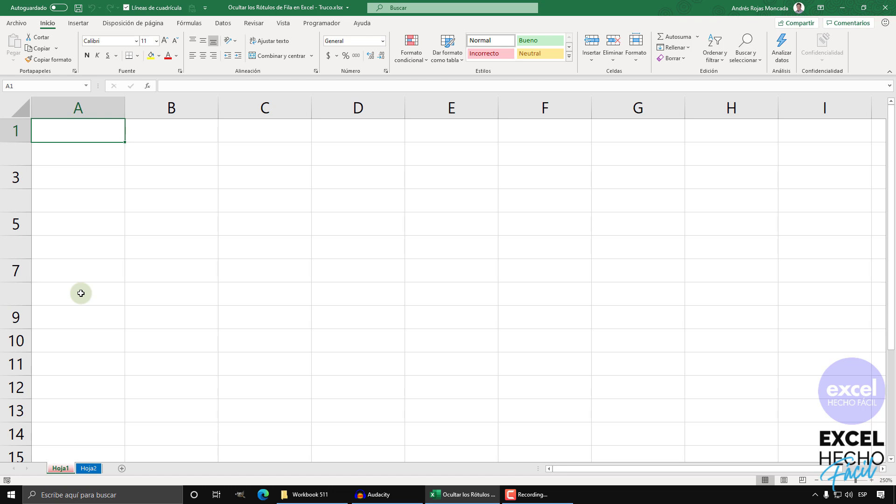
# Step: On sheet Hoja2, select rows 2, 4, 6 and 8 together as one multi-row selection
pyautogui.click(88, 469)
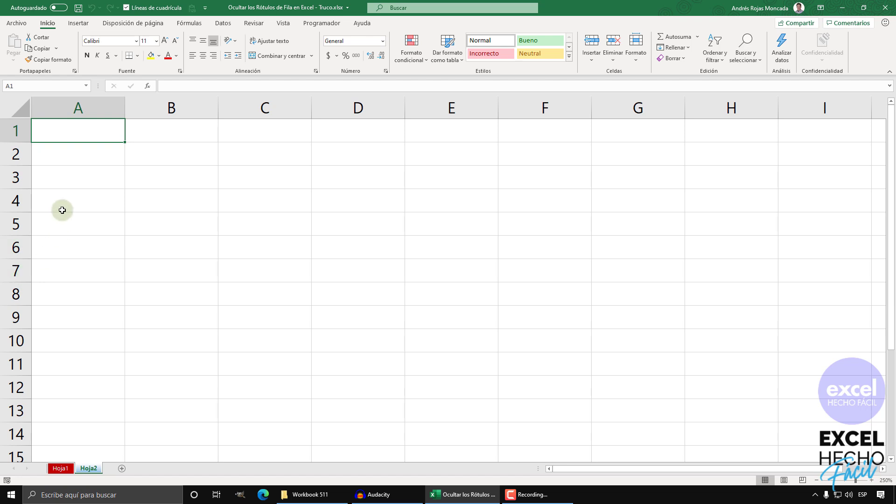
pyautogui.click(11, 153)
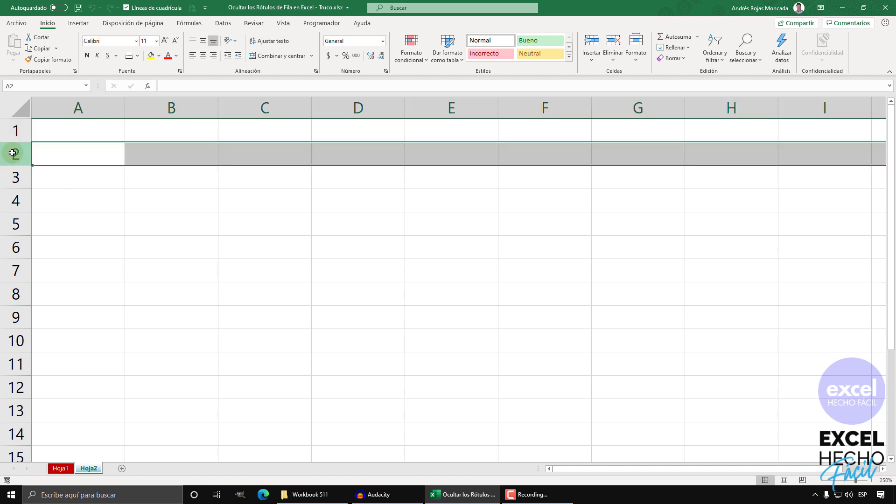
pyautogui.keyDown('ctrl'); pyautogui.click(10, 203); pyautogui.keyUp('ctrl')
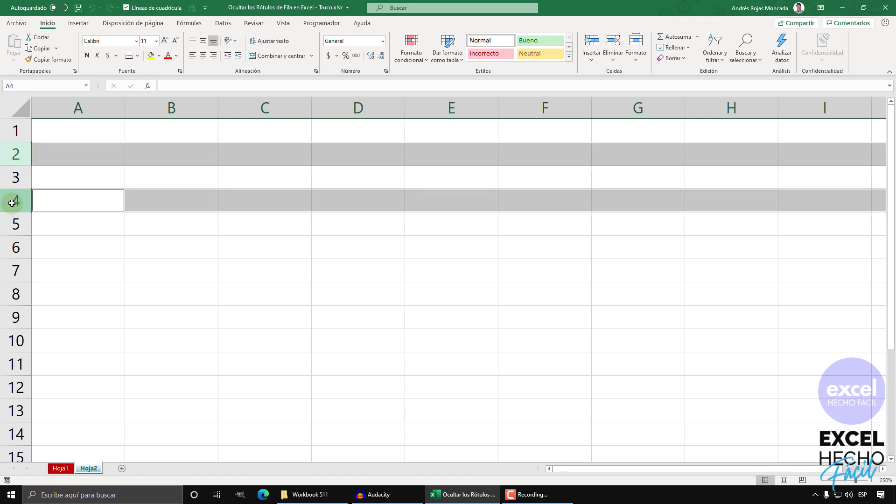
pyautogui.keyDown('ctrl'); pyautogui.click(10, 249); pyautogui.keyUp('ctrl')
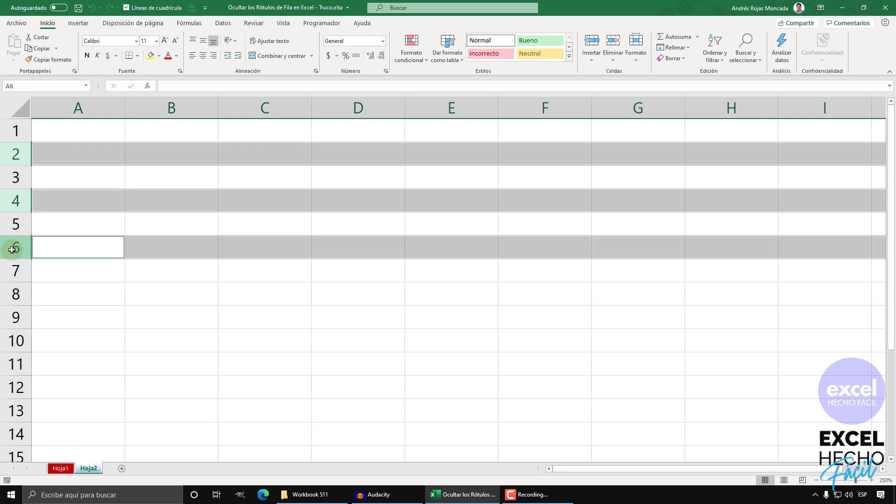
pyautogui.keyDown('ctrl'); pyautogui.click(12, 295); pyautogui.keyUp('ctrl')
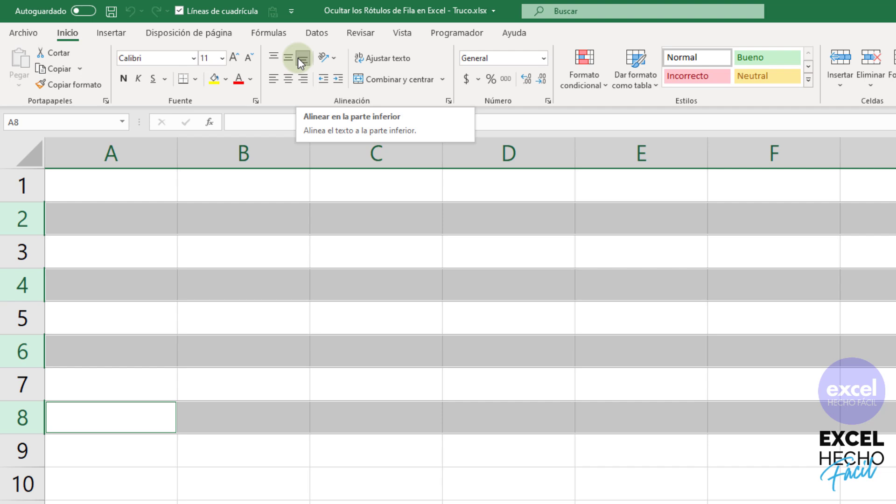
# Step: Apply font size 60 to the selected rows 2, 4, 6 and 8, making them tall
pyautogui.click(211, 59)
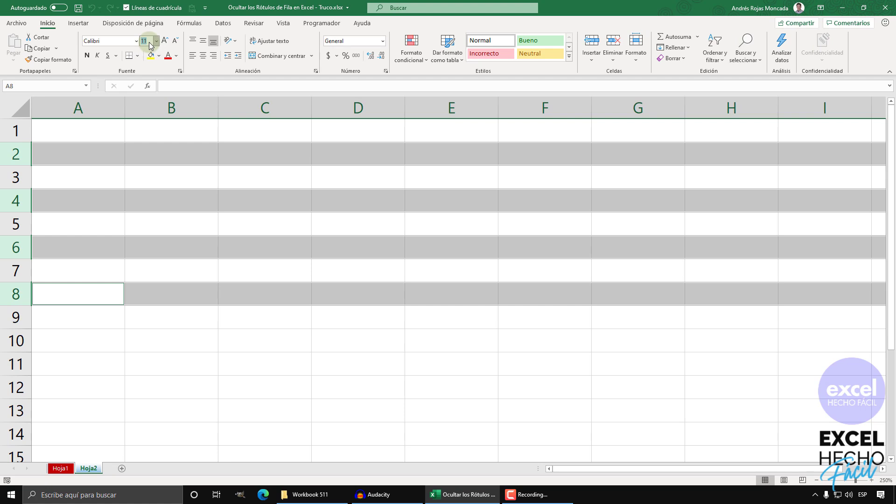
pyautogui.write('60')
pyautogui.press('Return')
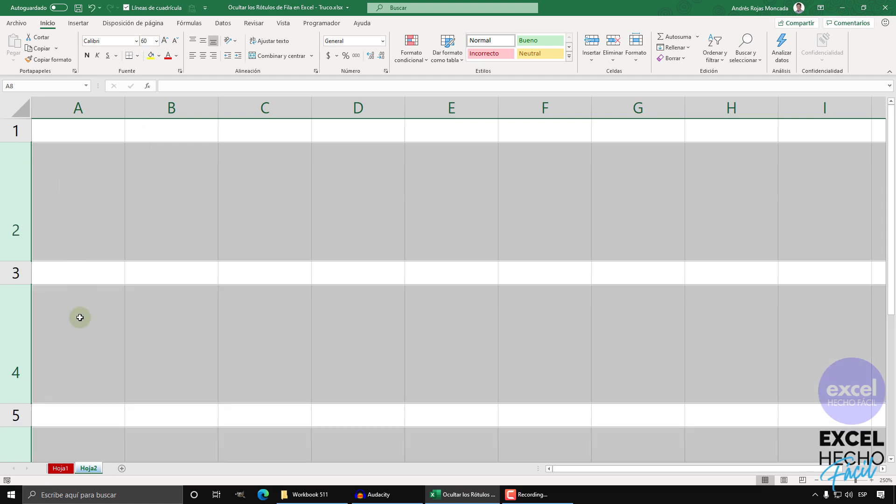
pyautogui.scroll(-1, 80, 317)
pyautogui.scroll(-2, 80, 318)
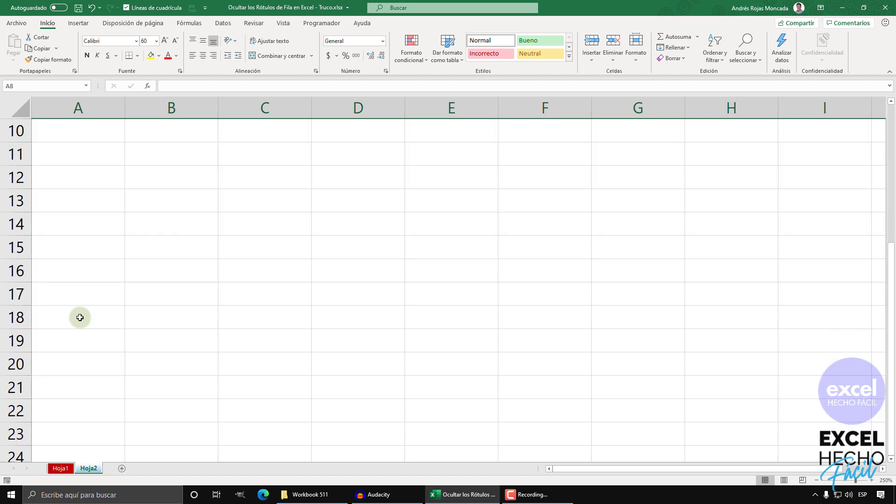
pyautogui.scroll(1, 80, 318)
pyautogui.scroll(1, 79, 318)
pyautogui.scroll(1, 80, 317)
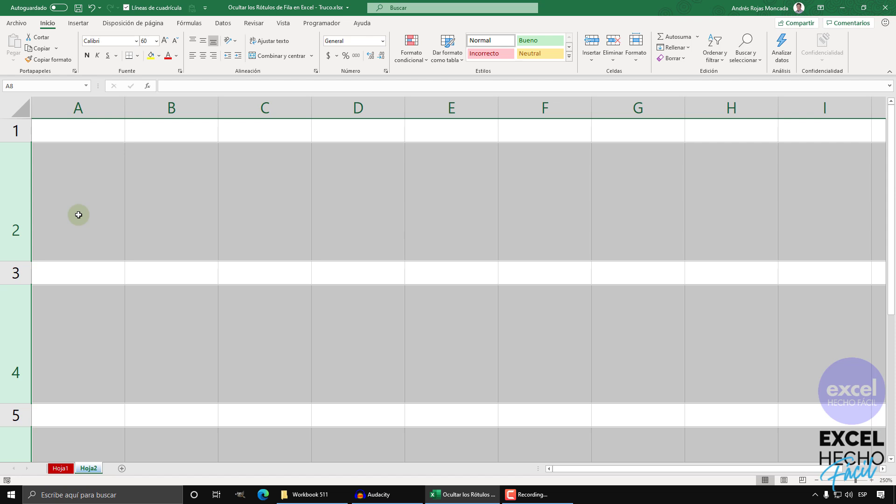
pyautogui.scroll(-2, 74, 314)
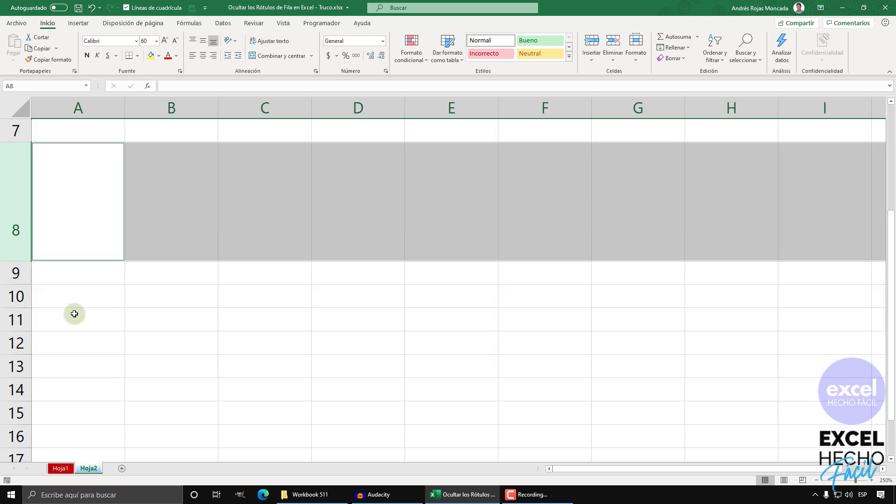
pyautogui.click(213, 45)
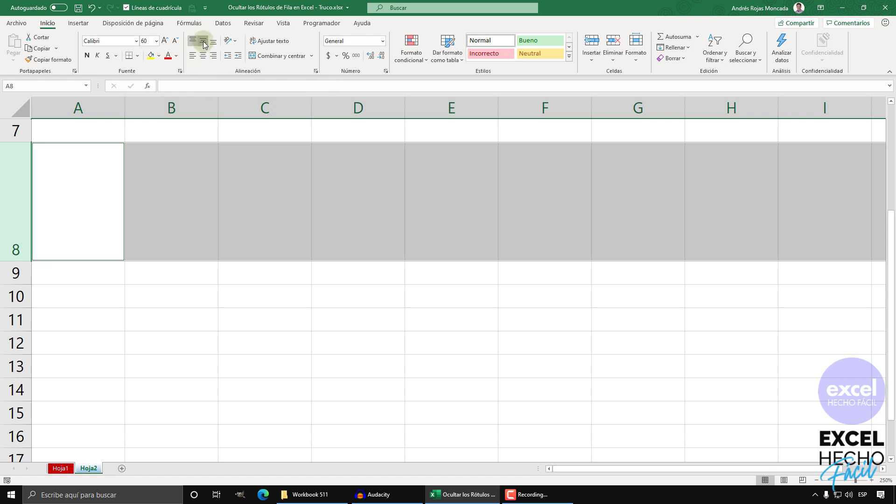
pyautogui.click(215, 45)
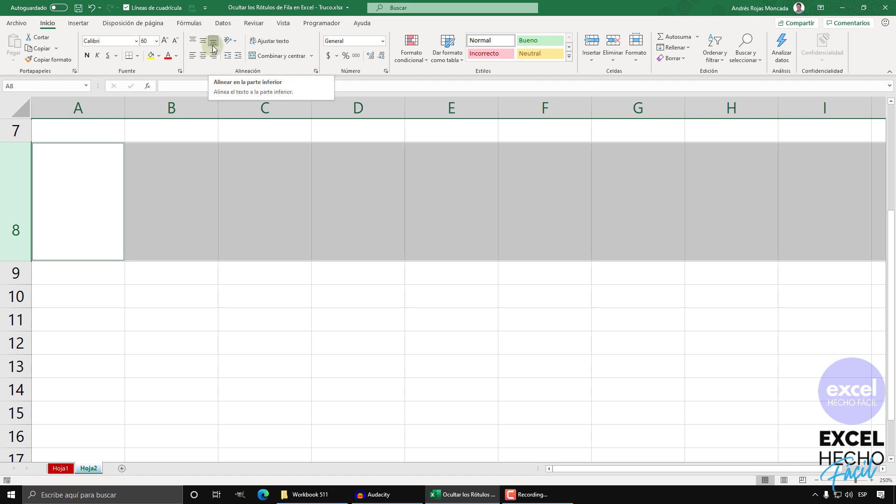
pyautogui.scroll(2, 167, 214)
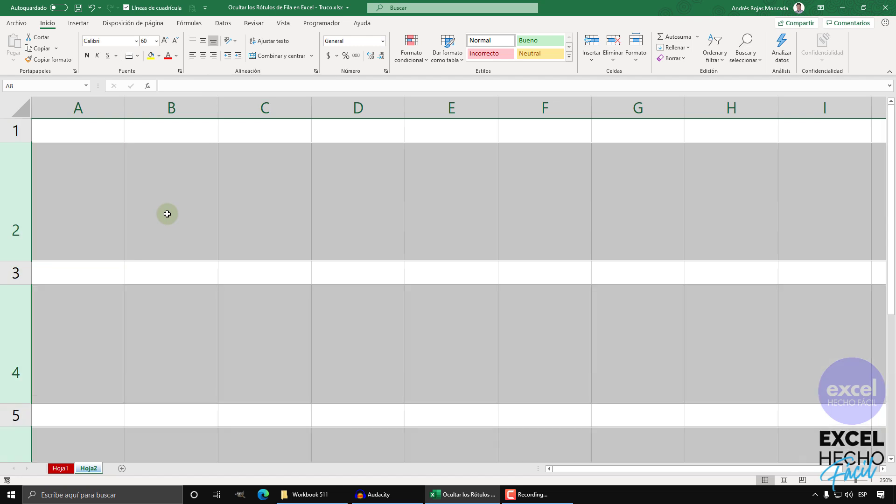
# Step: Change the row height of rows 2, 4, 6 and 8 from 76.5 to 15, then select A2
pyautogui.rightClick(17, 189)
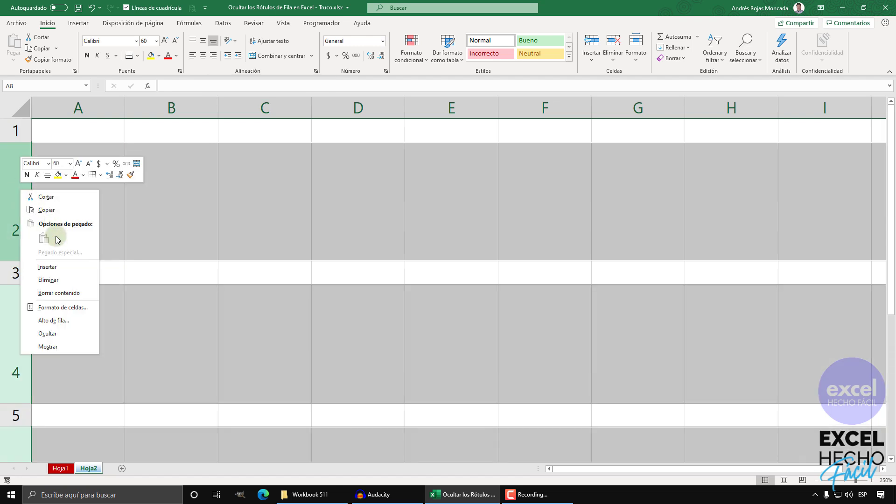
pyautogui.click(53, 321)
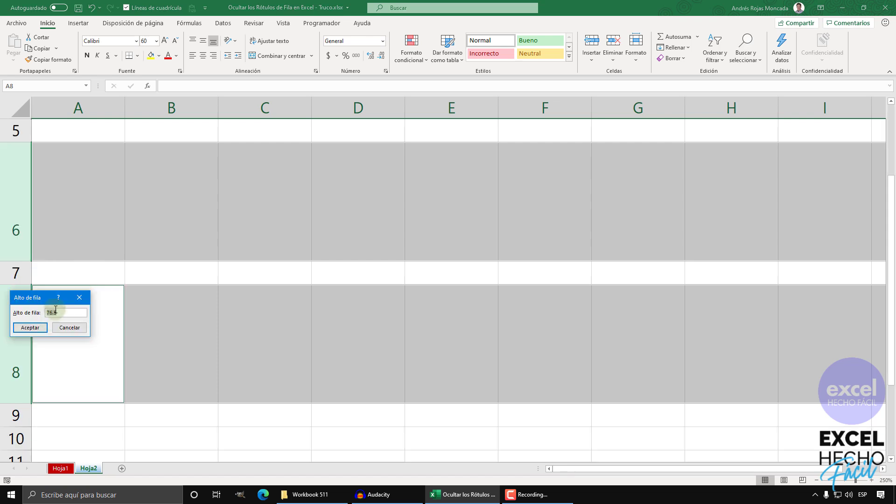
pyautogui.moveTo(41, 301); pyautogui.dragTo(161, 193)
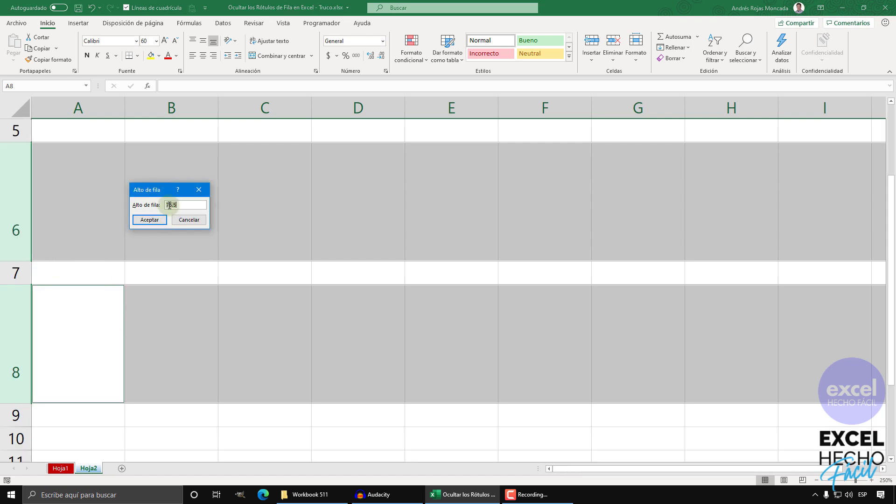
pyautogui.doubleClick(169, 205)
pyautogui.write('15')
pyautogui.press('Return')
pyautogui.scroll(2, 164, 256)
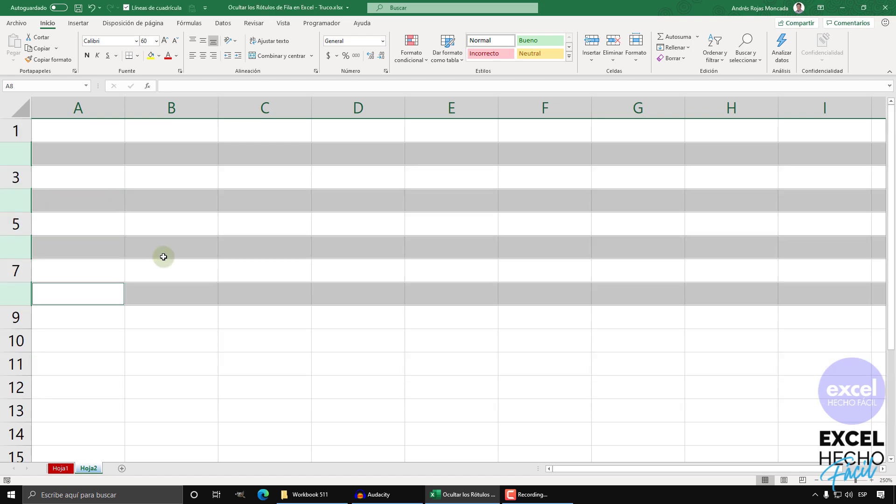
pyautogui.click(99, 157)
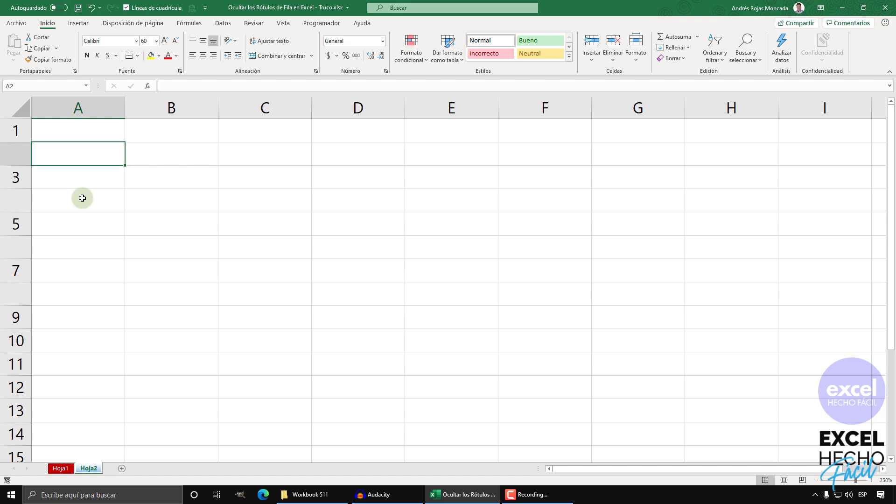
# Step: Enter 'Hola' in cell A2 and 'Hola Mundo...' in cell A8
pyautogui.write('Ho')
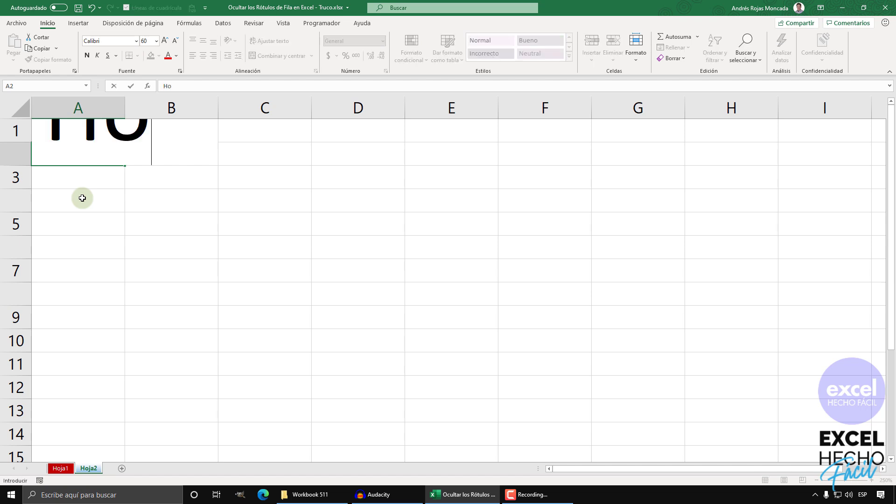
pyautogui.write('la')
pyautogui.press('Return')
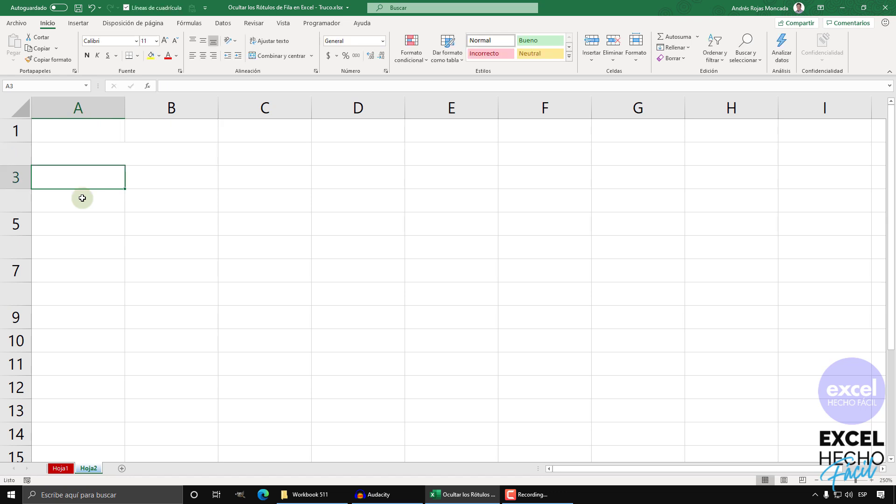
pyautogui.click(66, 291)
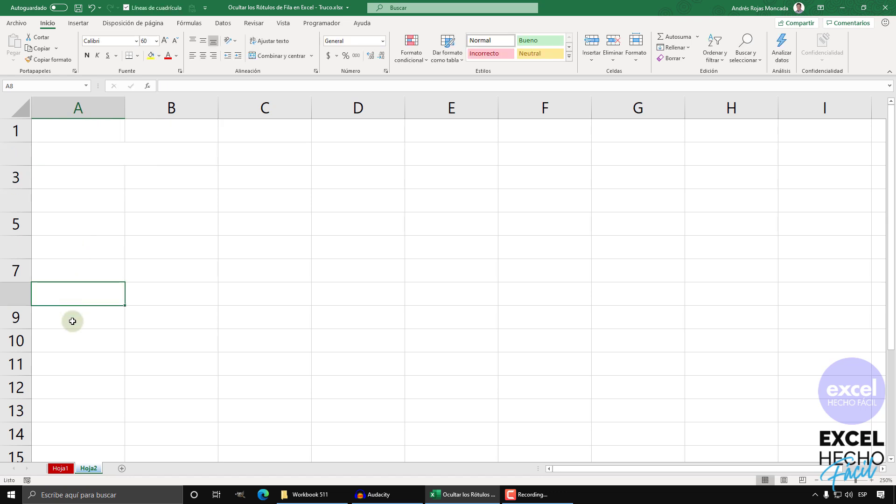
pyautogui.write('Hola ')
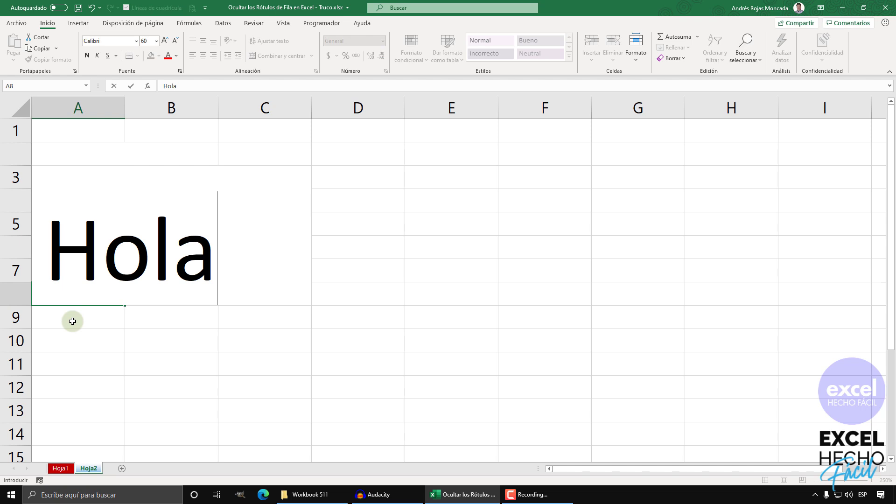
pyautogui.write('Mundo.')
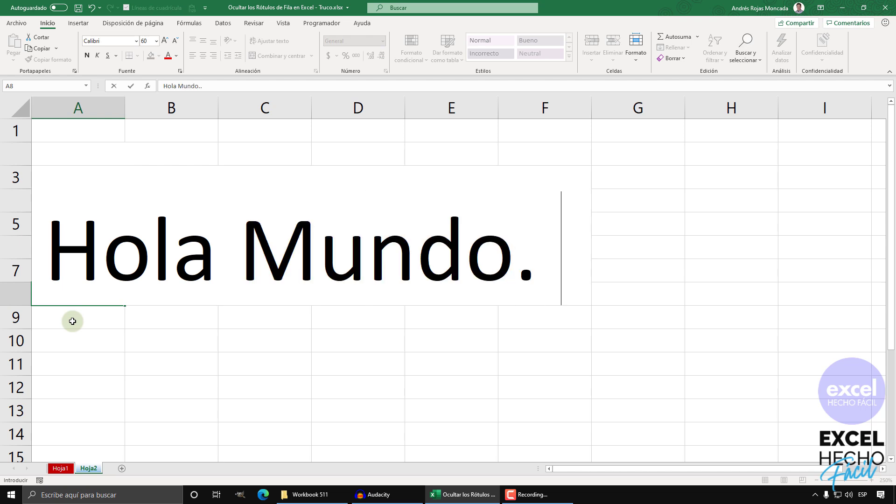
pyautogui.write('..')
pyautogui.press('Return')
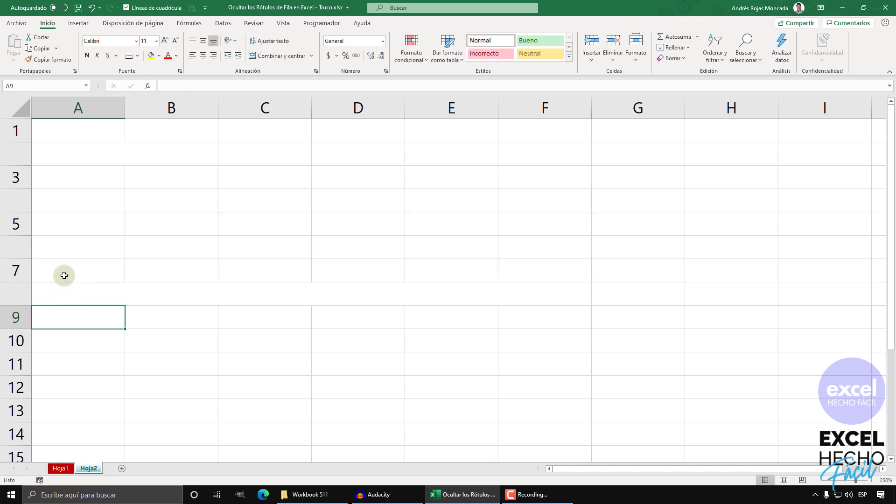
# Step: Check cells A2, A4, A6, A7 and A8 to confirm the hidden text is stored
pyautogui.click(66, 273)
pyautogui.click(72, 254)
pyautogui.click(73, 292)
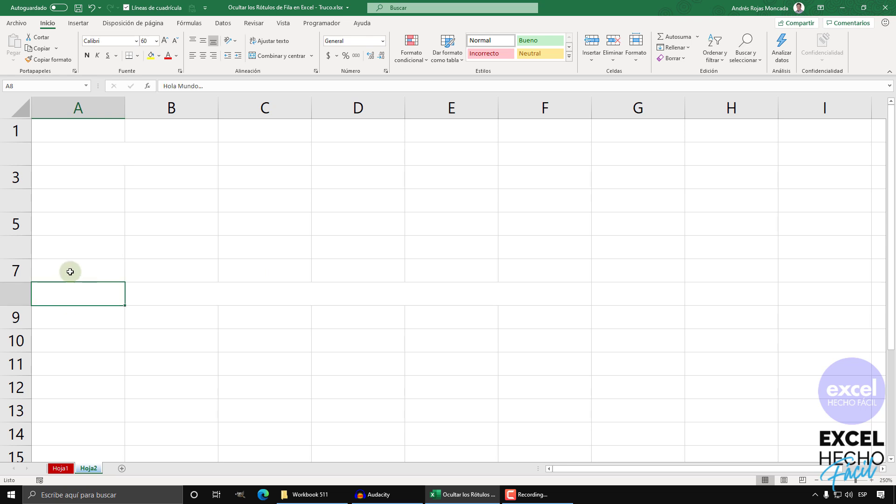
pyautogui.click(89, 145)
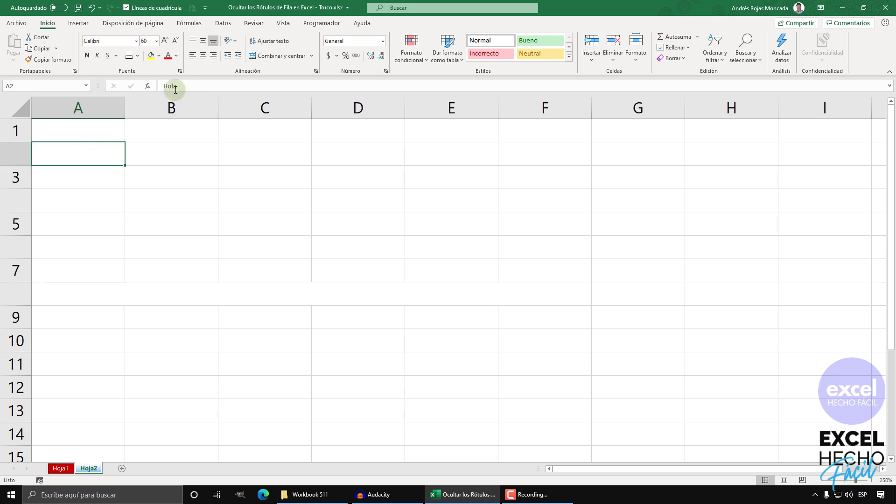
pyautogui.click(100, 200)
pyautogui.click(96, 254)
pyautogui.click(87, 291)
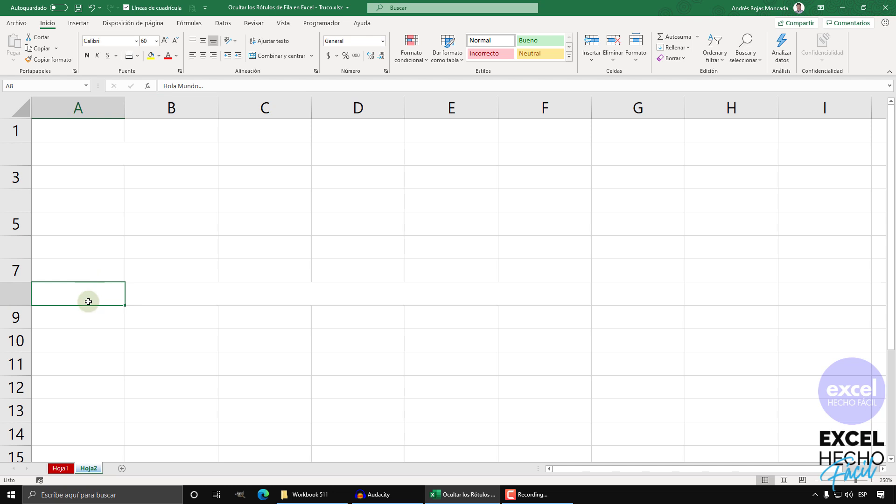